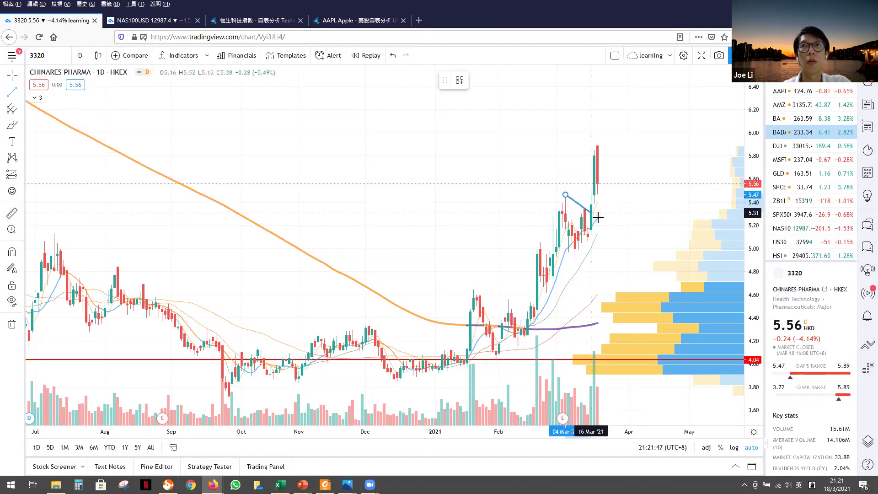
Step: Draw a descending trend line on the 3320 chart from the 4 Mar '21 high near 5.47 to about 5.25 at 30 Mar '21
left_click(629, 210)
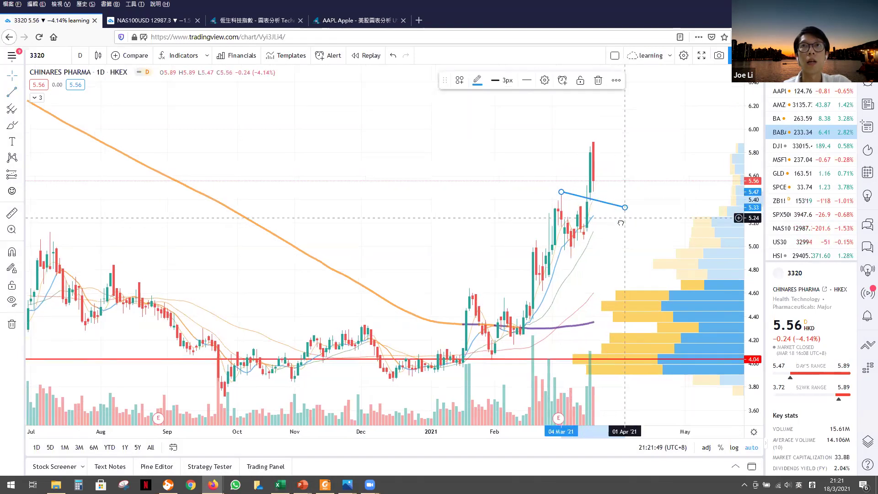
scroll(623, 208, "right", 2)
left_click_drag(616, 205, 610, 213)
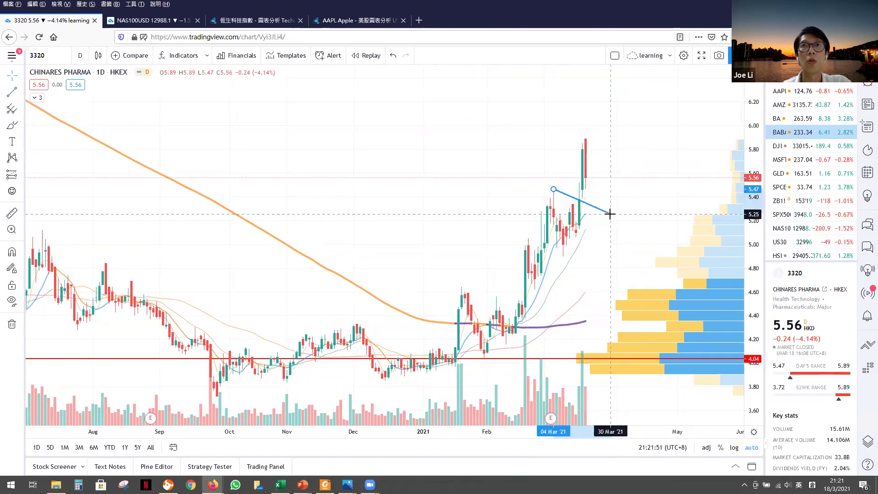
left_click(633, 190)
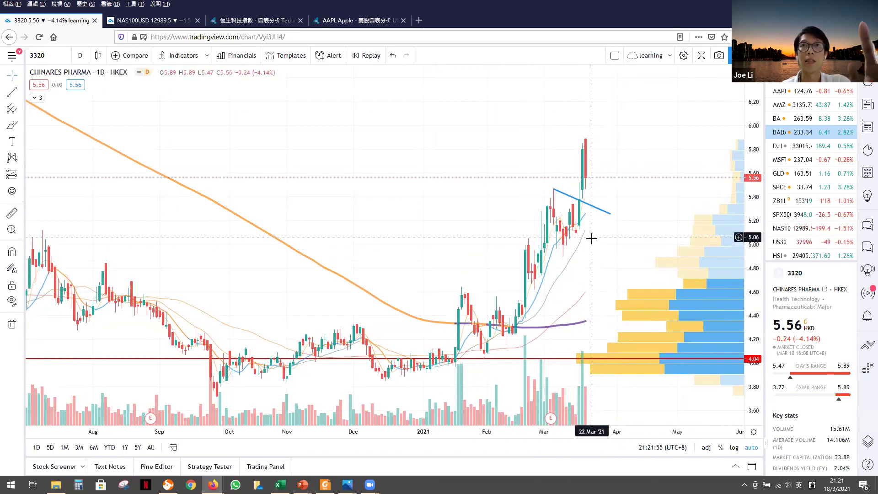
Step: Switch to the Mid term US.xlsm workbook in Excel and show the mid-term-HK sheet
mouse_move(281, 484)
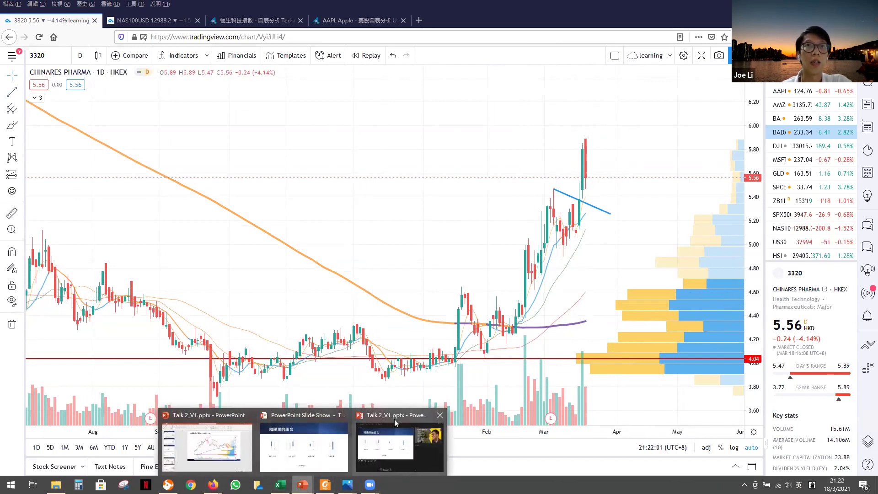
left_click(386, 435)
scroll(444, 338, "up", 2)
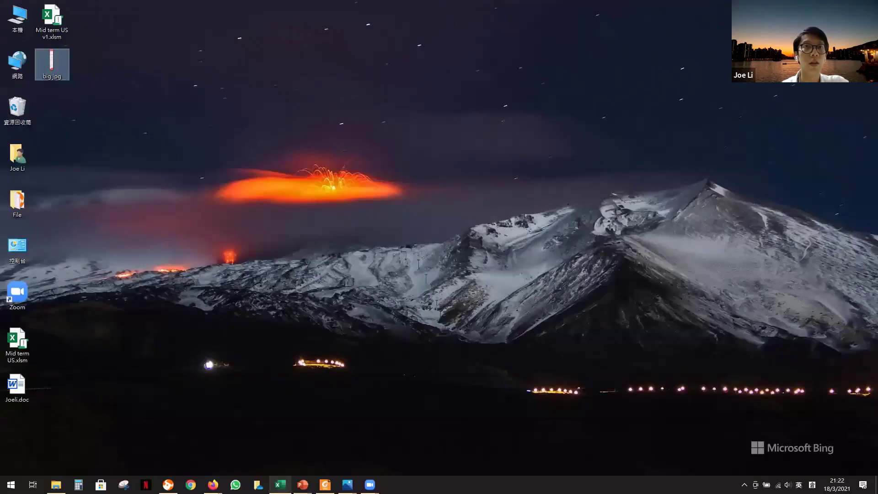
left_click(280, 484)
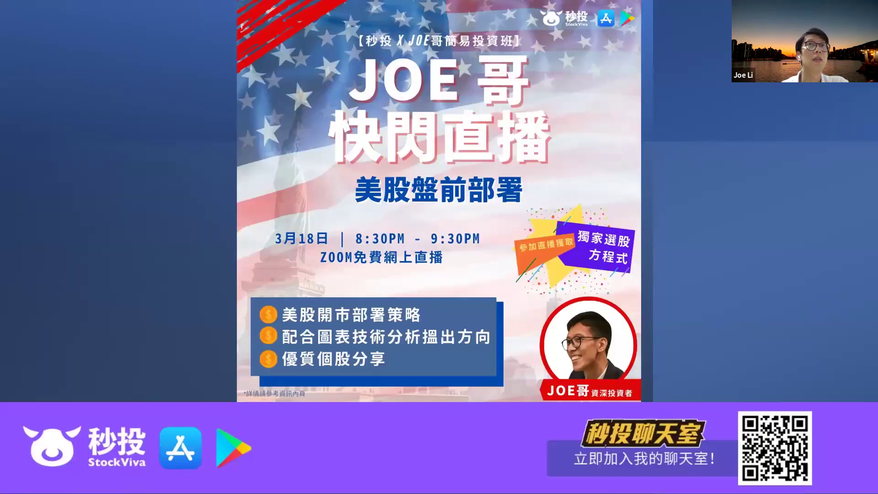
left_click(280, 484)
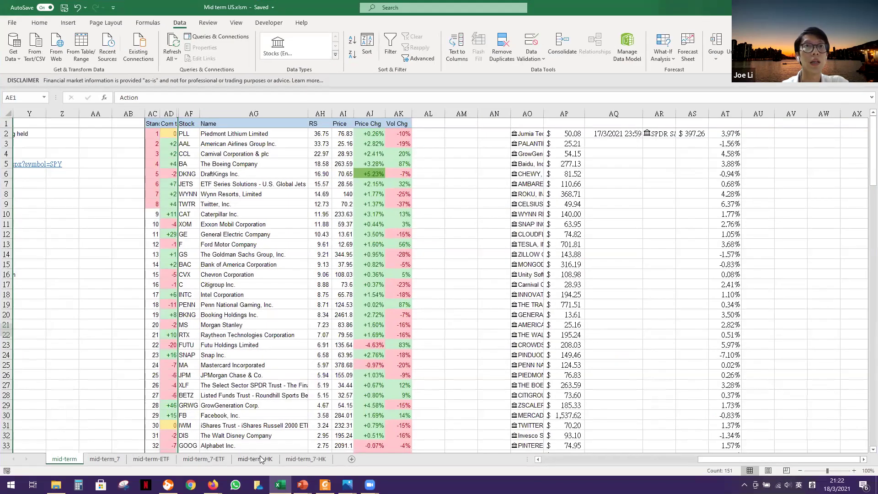
left_click(255, 459)
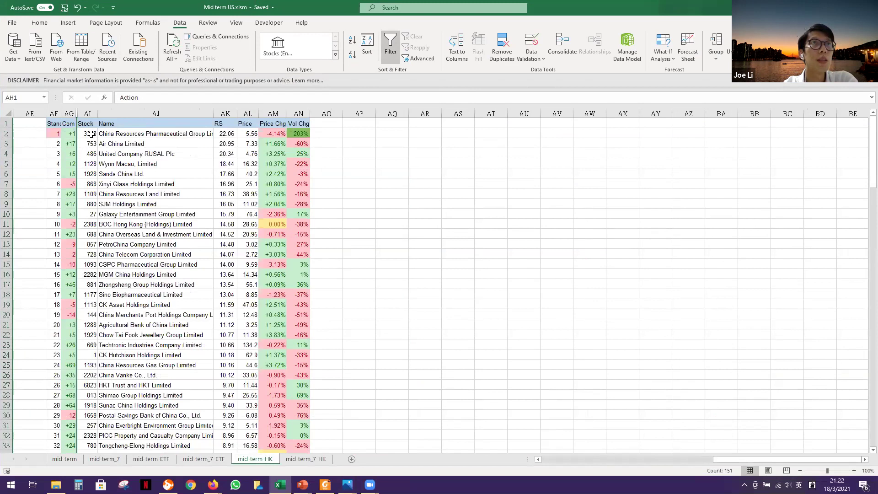
Step: Review the top-ranked Hong Kong stocks and their price changes, from China Resources Pharmaceutical down to SJM Holdings
left_click_drag(91, 134, 164, 364)
left_click(371, 232)
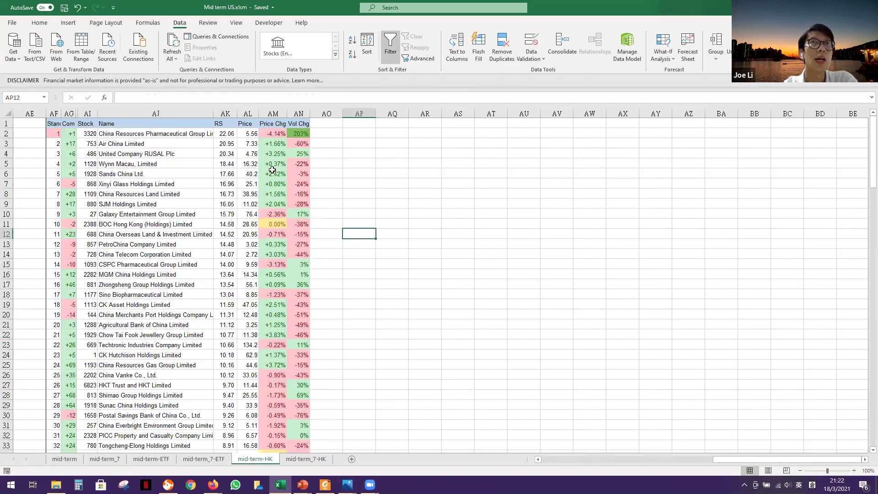
left_click(88, 134)
left_click(392, 146)
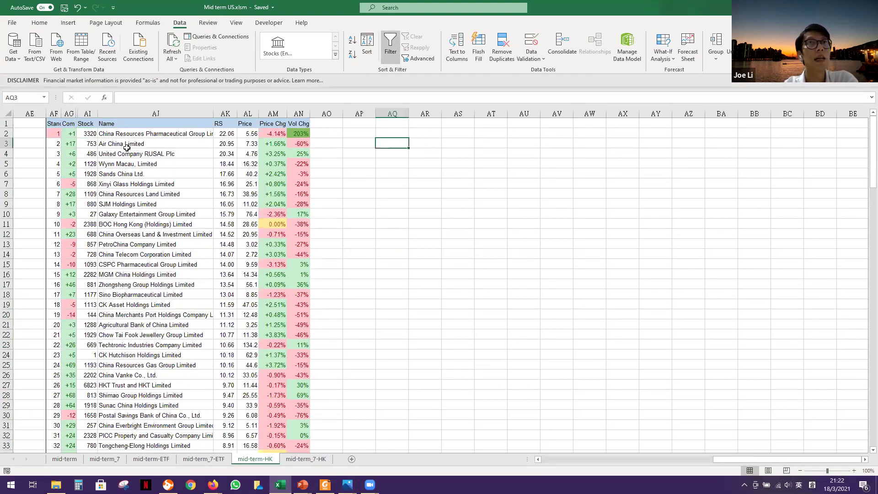
left_click(272, 144)
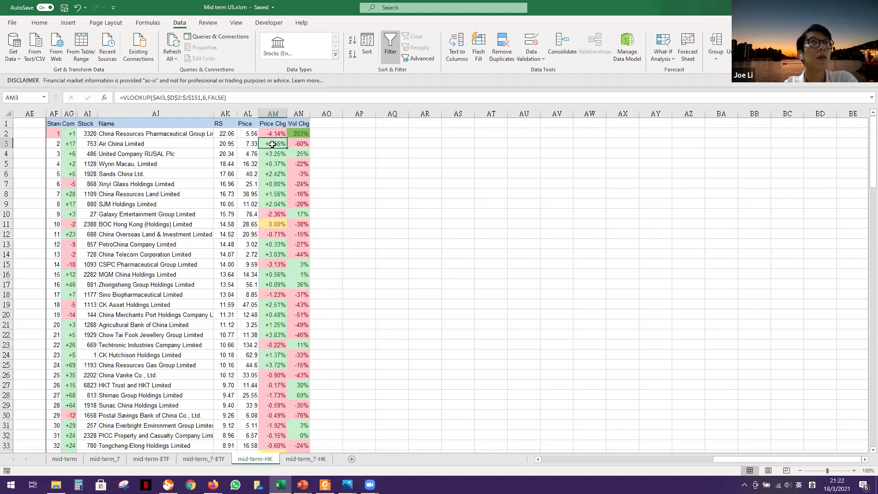
left_click(280, 154)
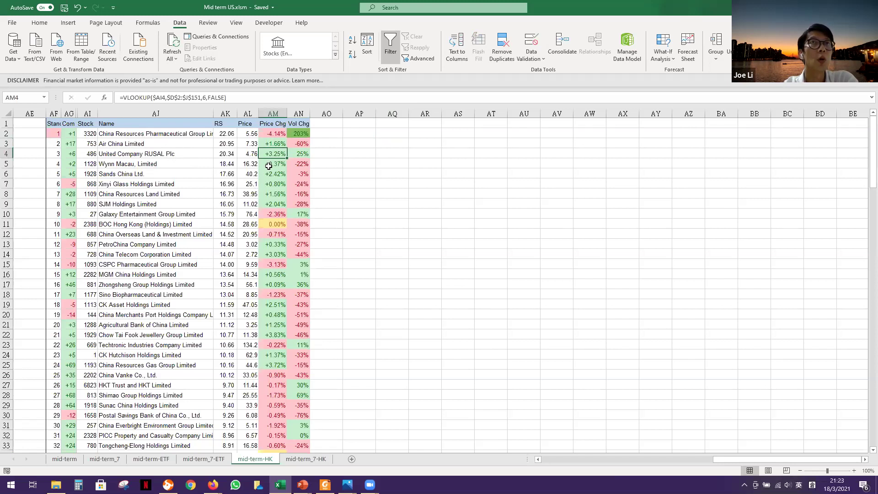
left_click_drag(161, 165, 162, 174)
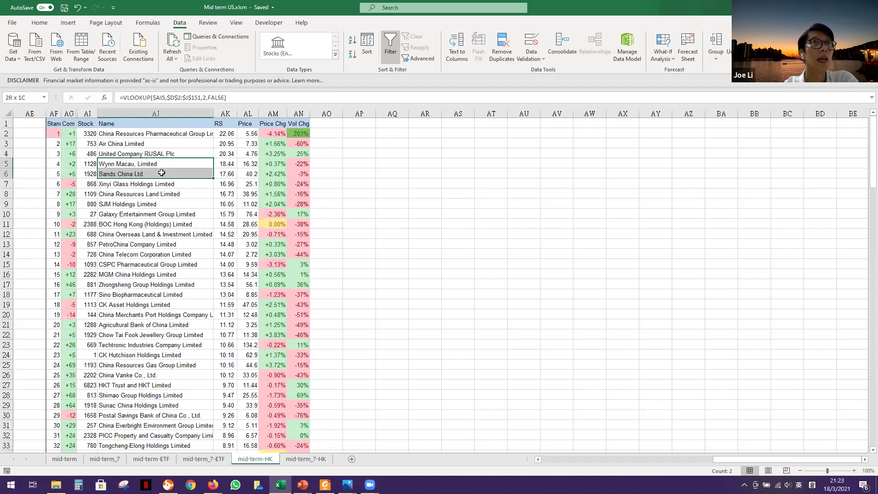
left_click(404, 183)
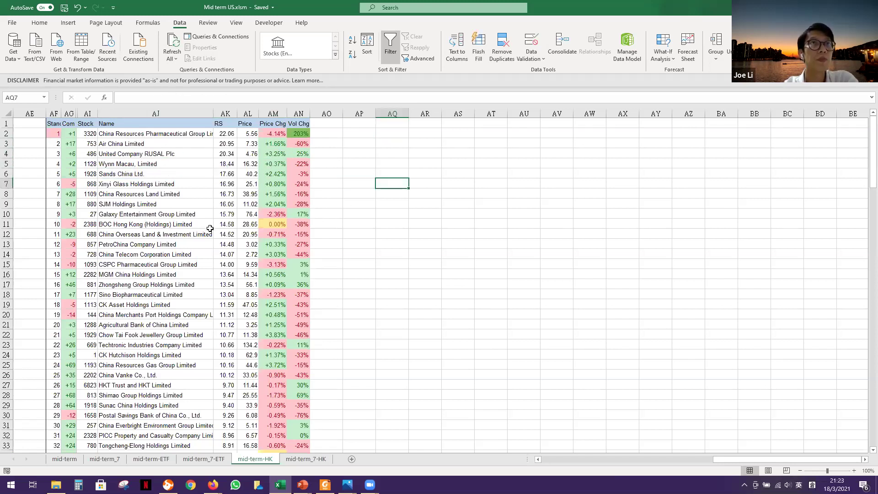
left_click(267, 203)
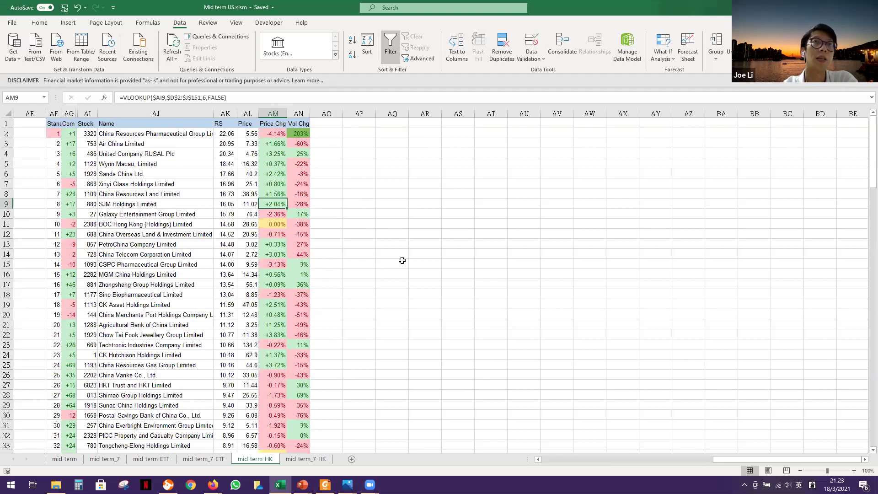
Step: Examine the lowest-ranked Hong Kong stocks at the end of the list, including Weimob's price change and BYD Company
left_click(863, 178)
left_click_drag(863, 177, 863, 460)
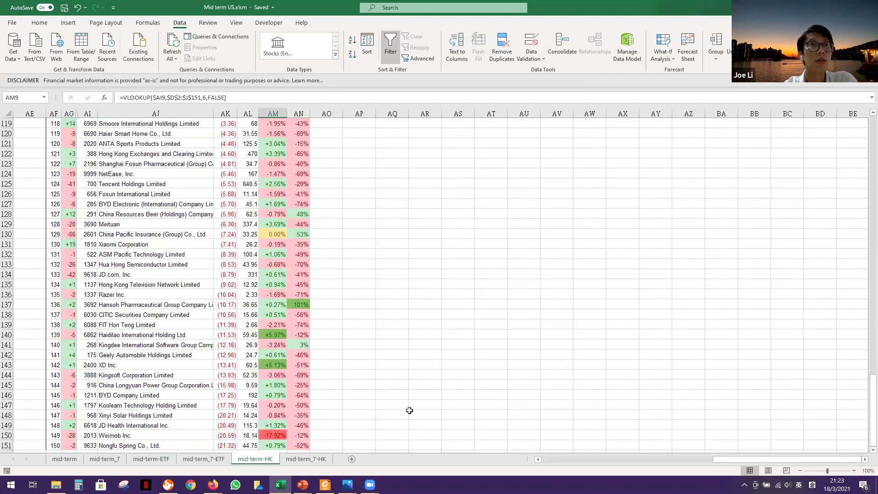
left_click(188, 435)
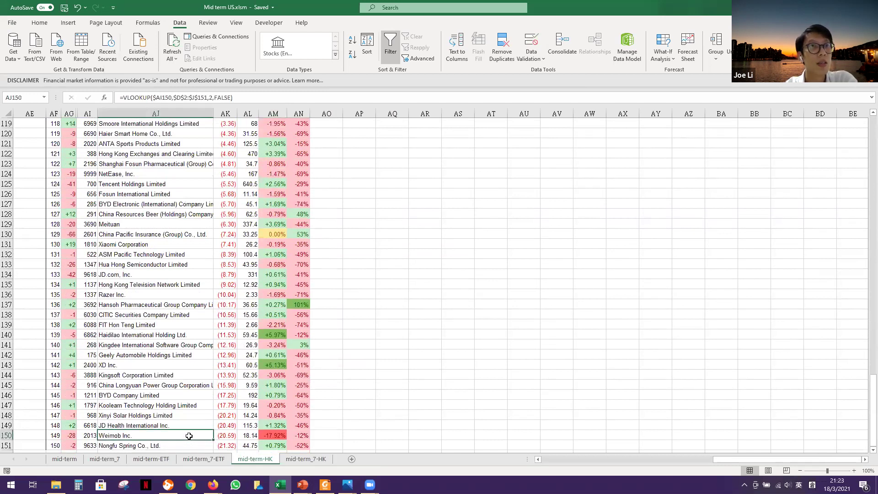
left_click(327, 434)
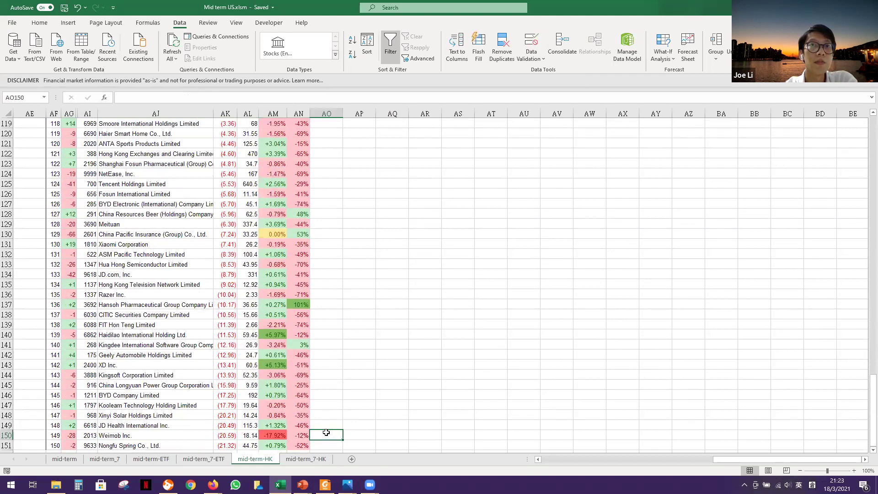
left_click(273, 434)
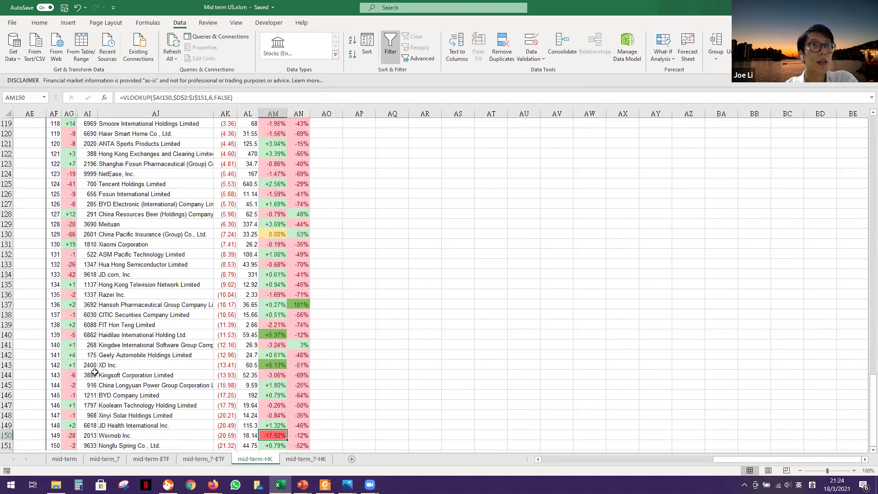
left_click(107, 394)
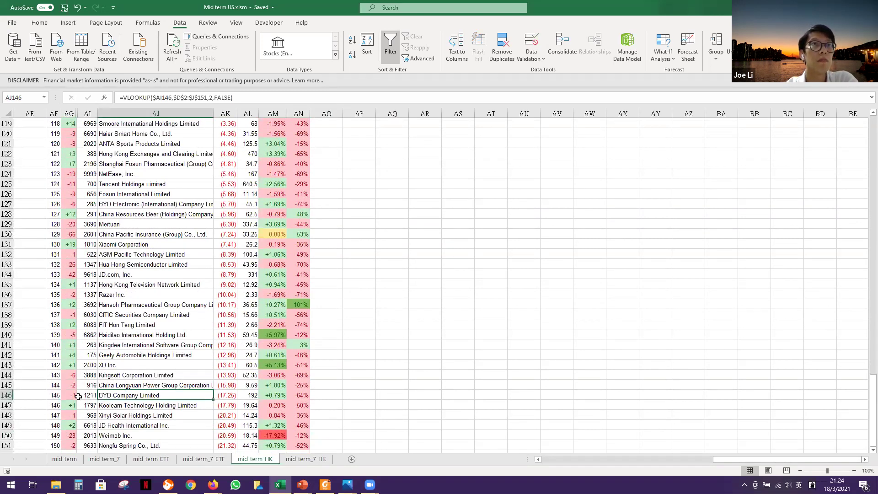
Step: Show the mid-term sheet and review the top-ranked US stocks and the rank changes in AD2:AD12
left_click(65, 458)
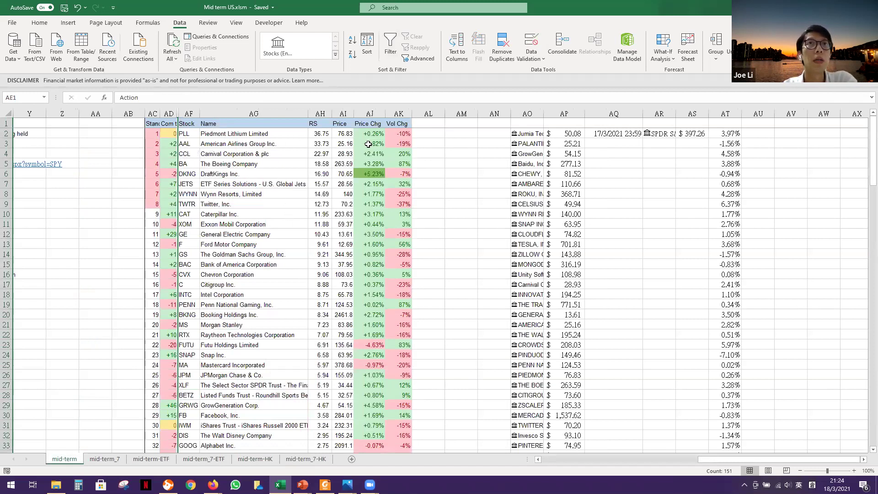
left_click(270, 144)
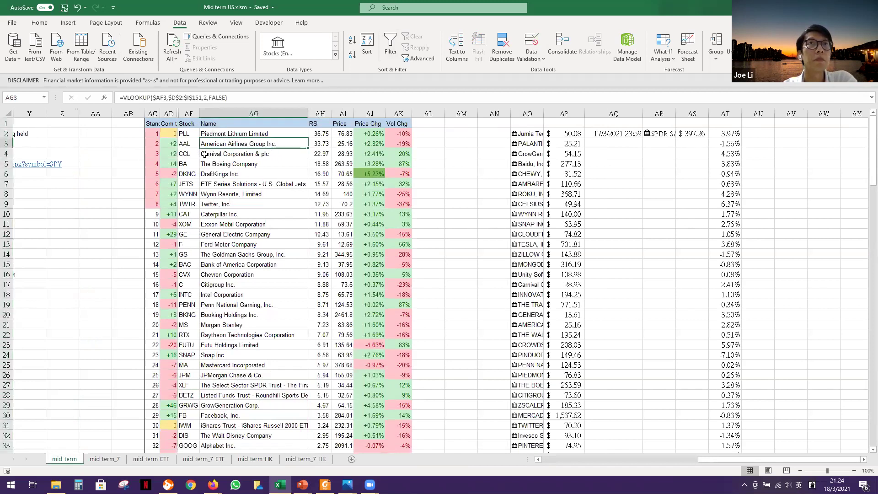
left_click(282, 155)
left_click(283, 164)
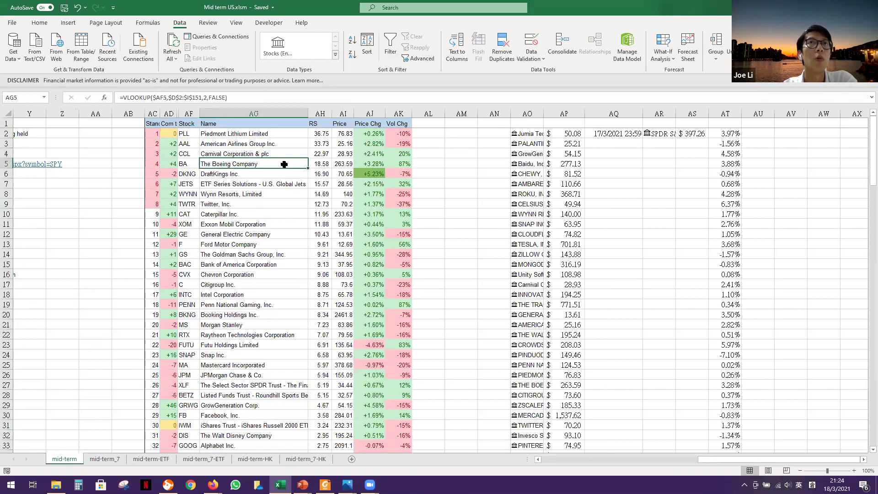
left_click(283, 185)
left_click(282, 194)
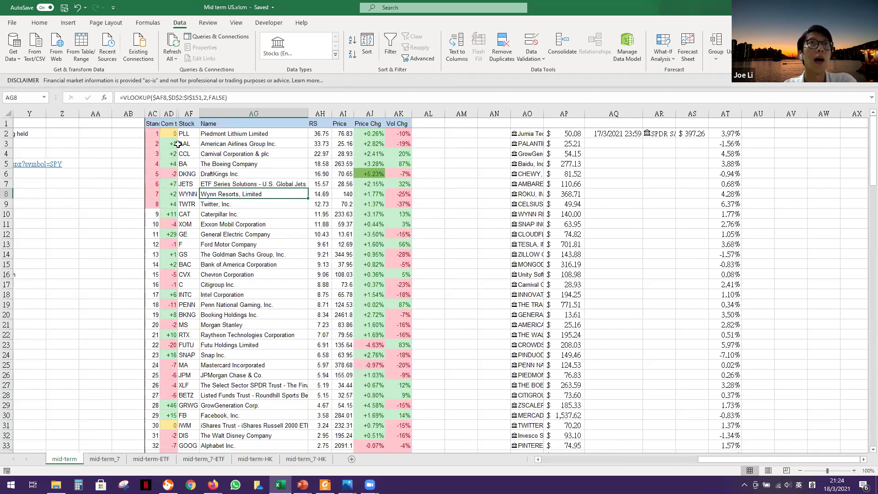
mouse_move(154, 133)
left_mouse_down()
mouse_move(155, 203)
mouse_move(166, 235)
mouse_move(172, 147)
mouse_move(172, 235)
left_mouse_up()
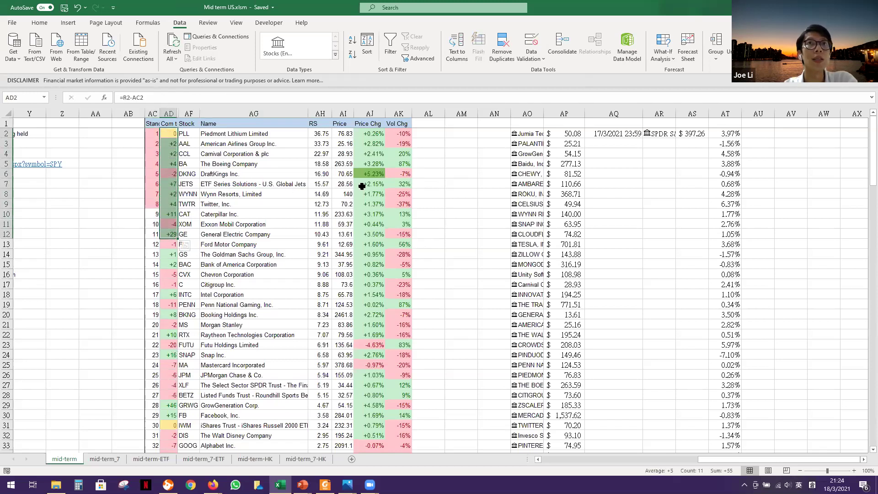
left_click(452, 204)
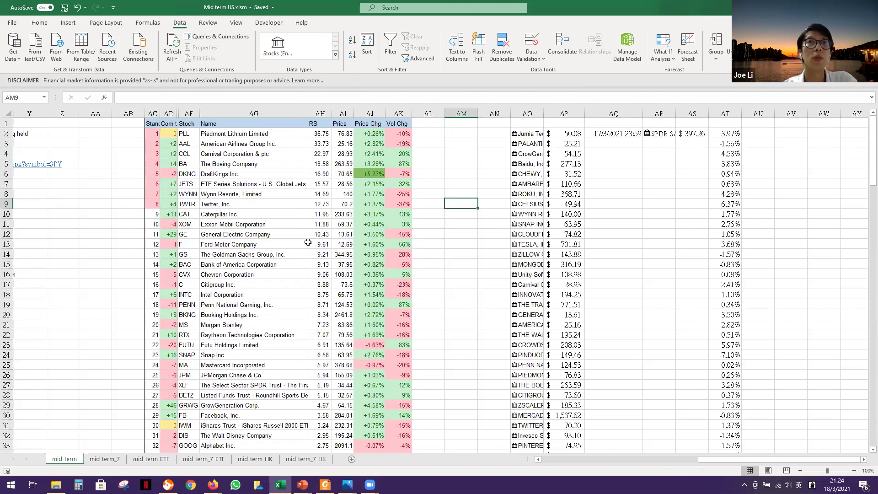
left_click(431, 216)
left_click(463, 213)
left_click(464, 234)
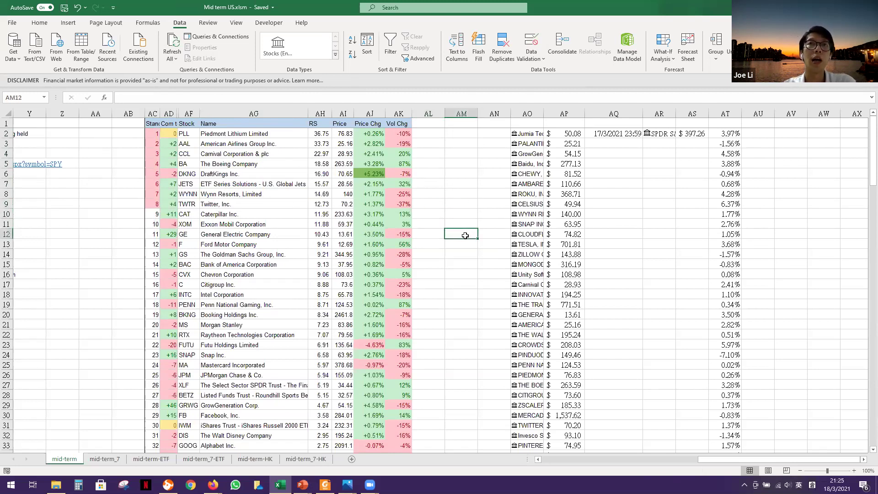
left_click(464, 213)
left_click(464, 194)
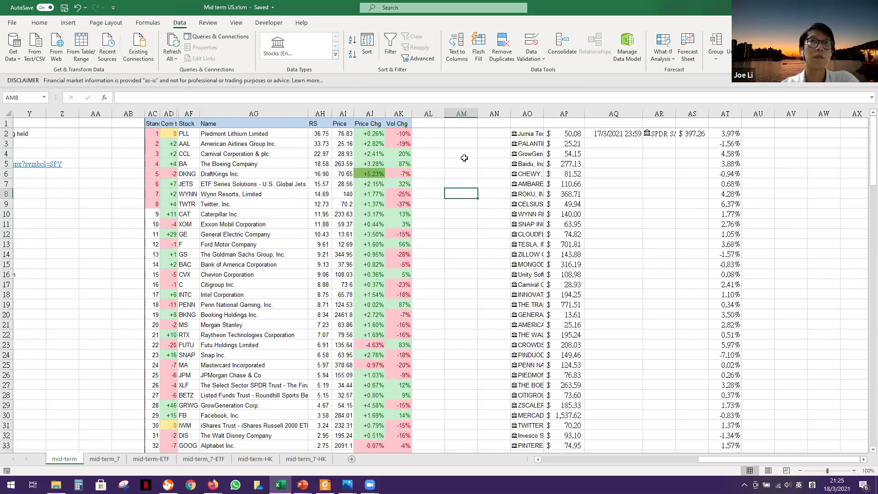
Step: Examine the lowest-ranked US stocks at the end of the mid-term ranking
scroll(493, 287, "down", 20)
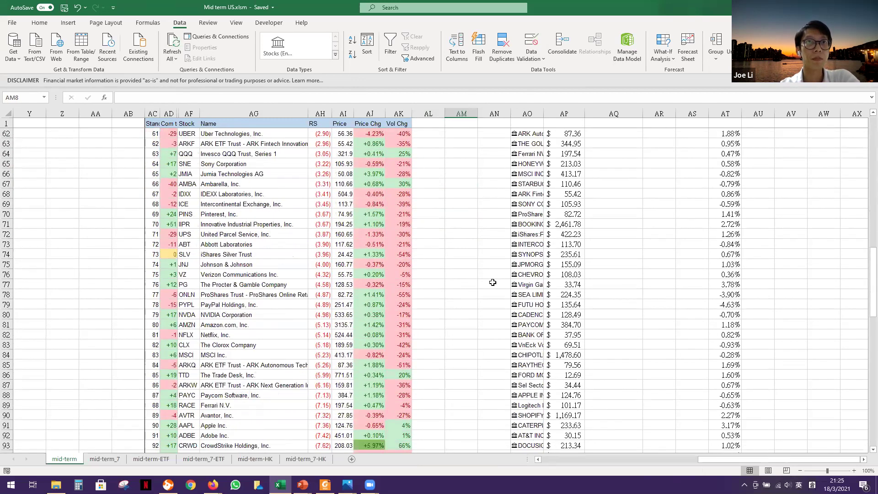
scroll(491, 283, "down", 4)
scroll(489, 282, "up", 3)
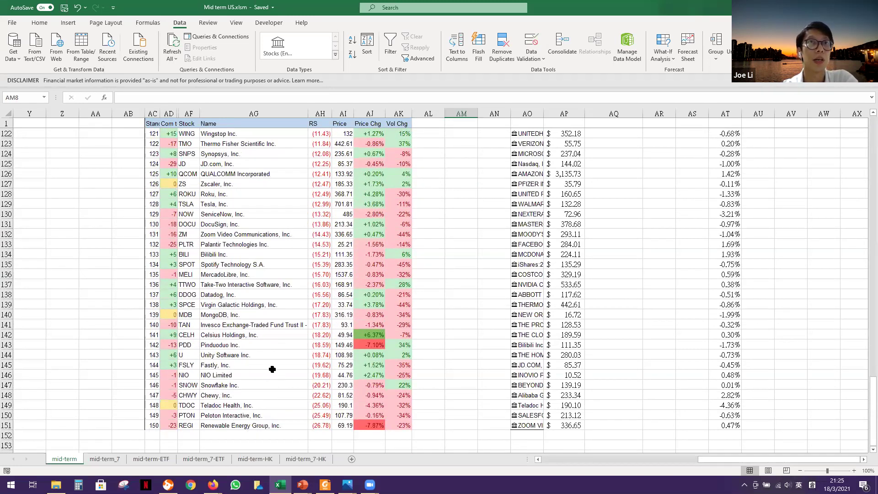
Step: Show the mid-term-ETF sheet and review the top-ranked ETFs' price changes, focusing on the Amplify ETF BLOK
left_click(151, 459)
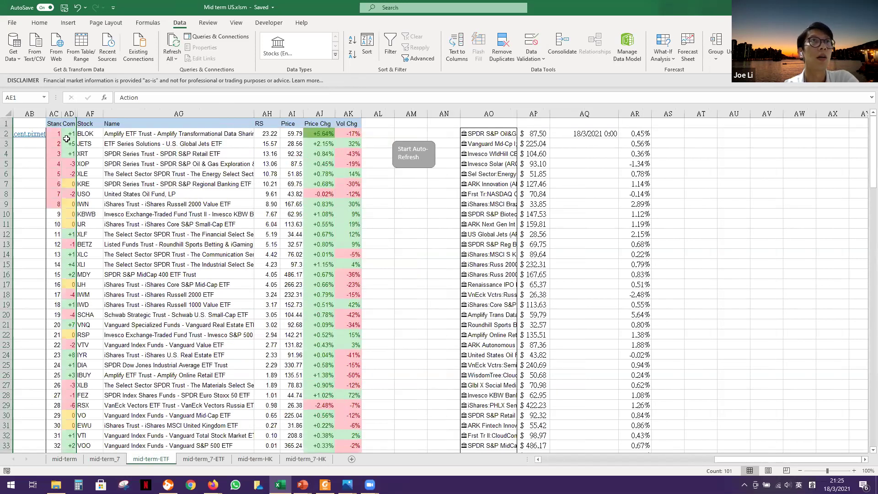
left_click_drag(311, 134, 320, 316)
left_click(400, 252)
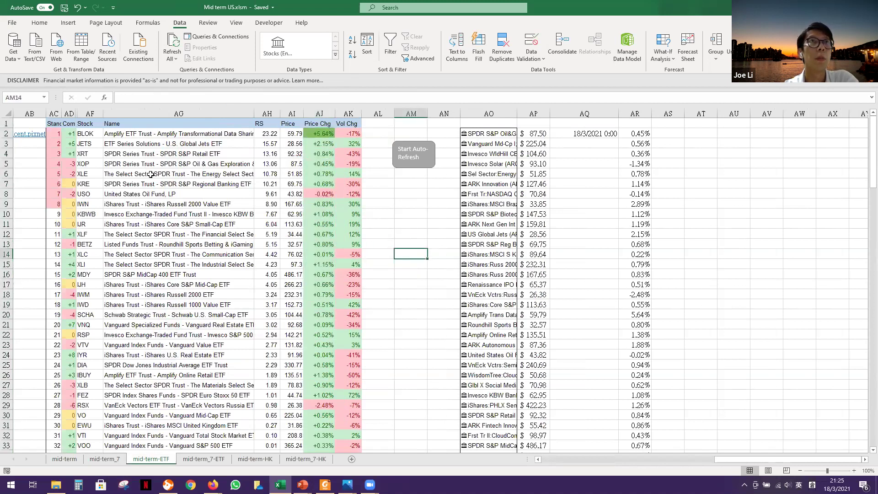
left_click(146, 133)
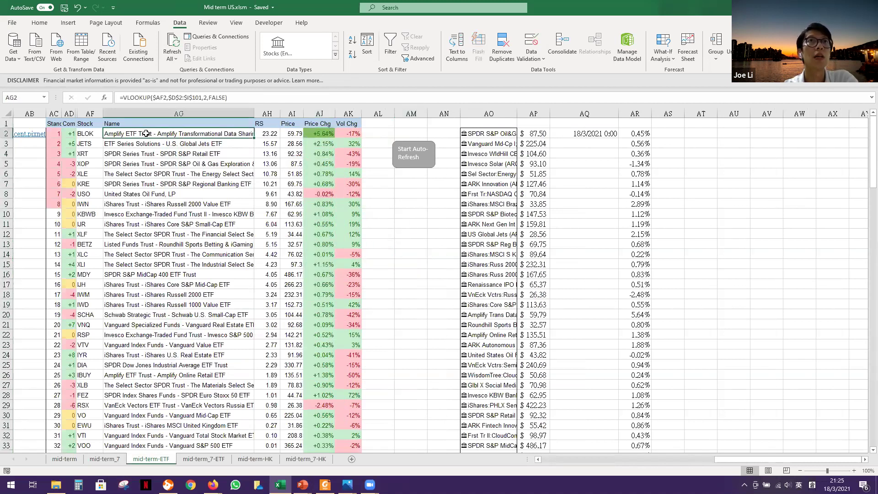
left_click(373, 133)
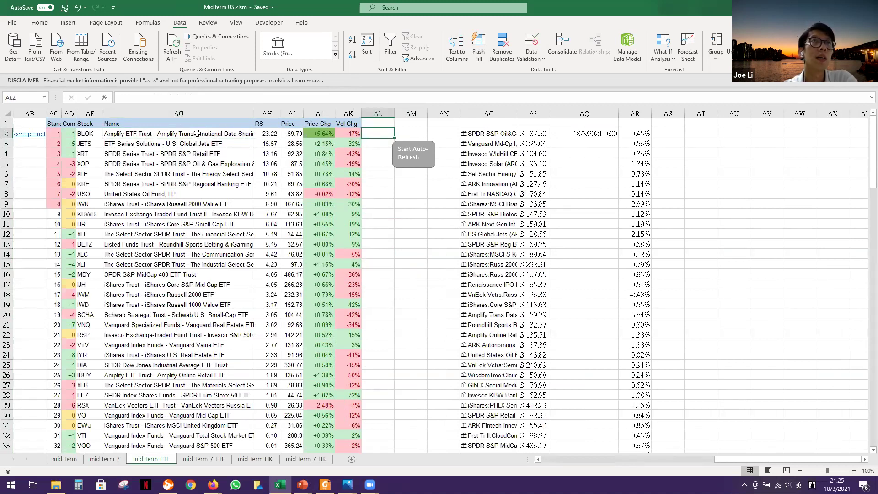
left_click(197, 133)
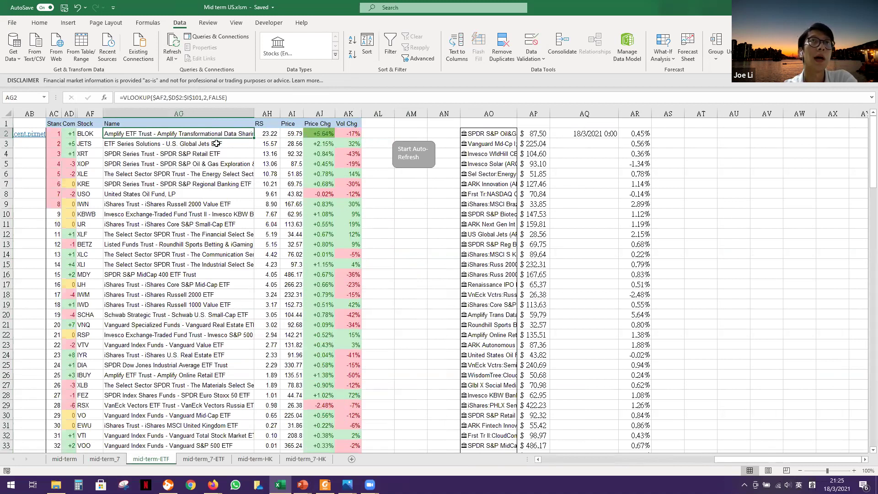
Step: Review the names of the top six ETFs in AG2:AG7, one by one from JETS through XRT, XOP and XLE to KRE
left_click(215, 143)
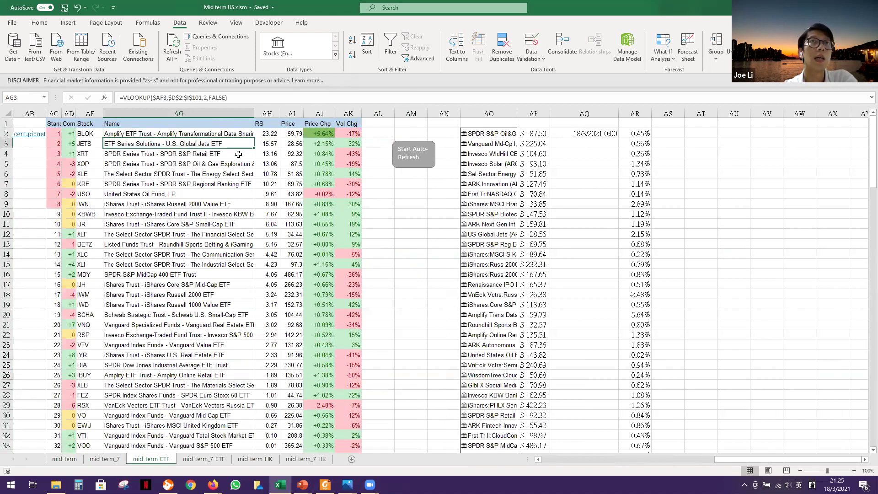
left_click(238, 154)
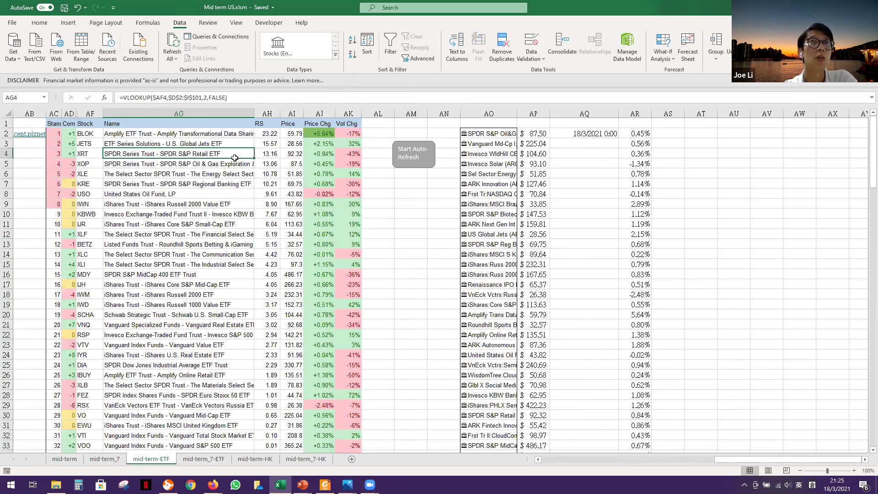
left_click(228, 165)
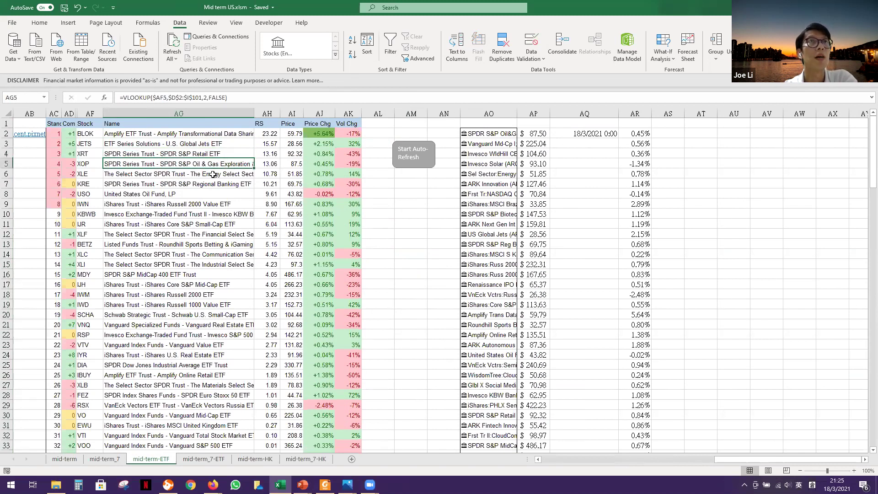
left_click(235, 174)
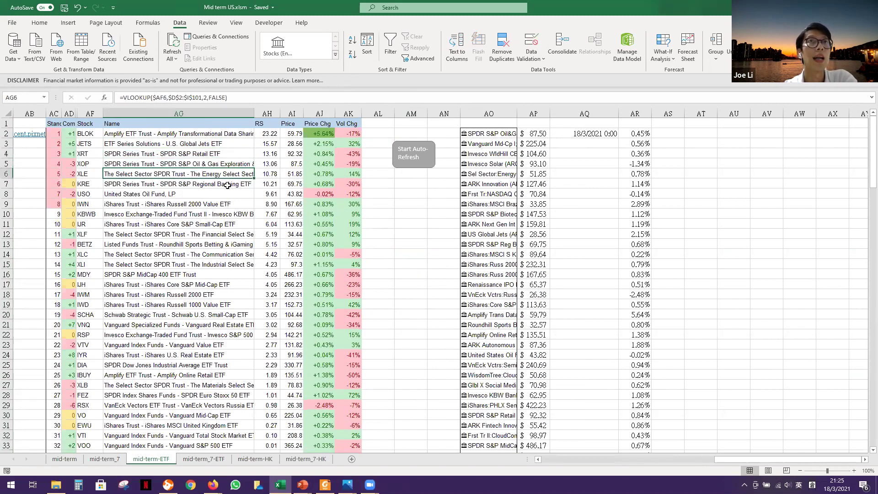
left_click(226, 183)
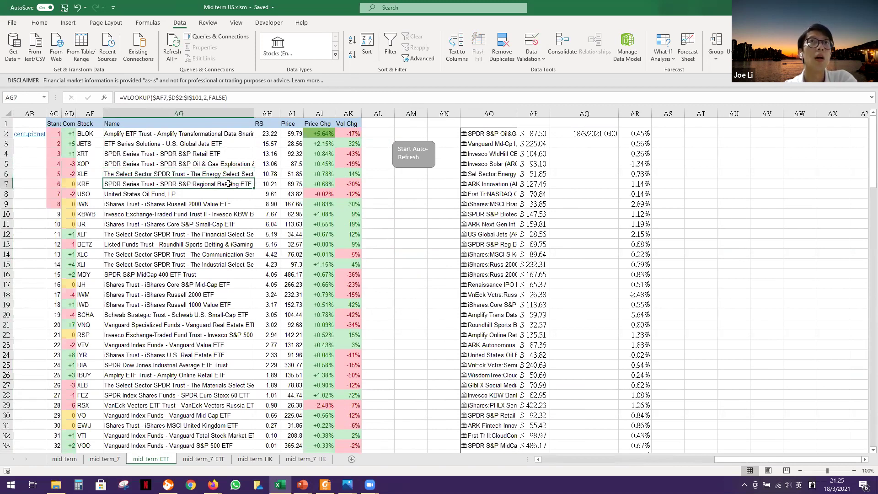
left_click_drag(228, 184, 233, 133)
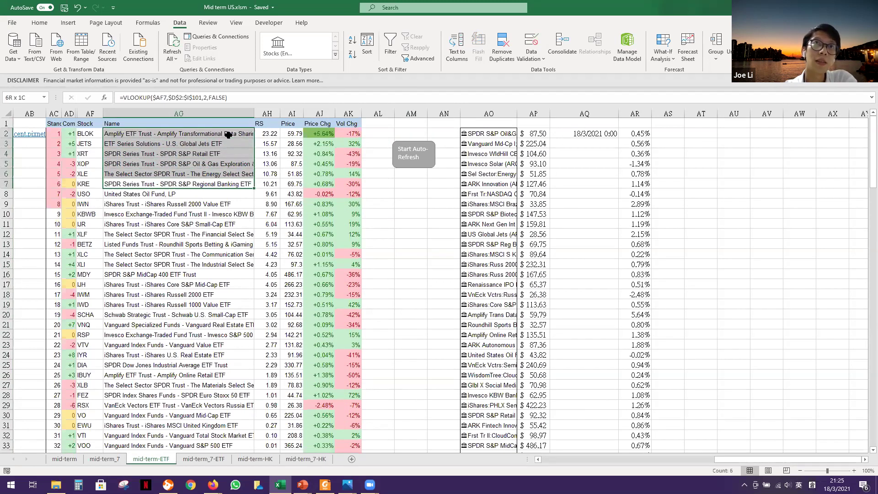
left_click(377, 182)
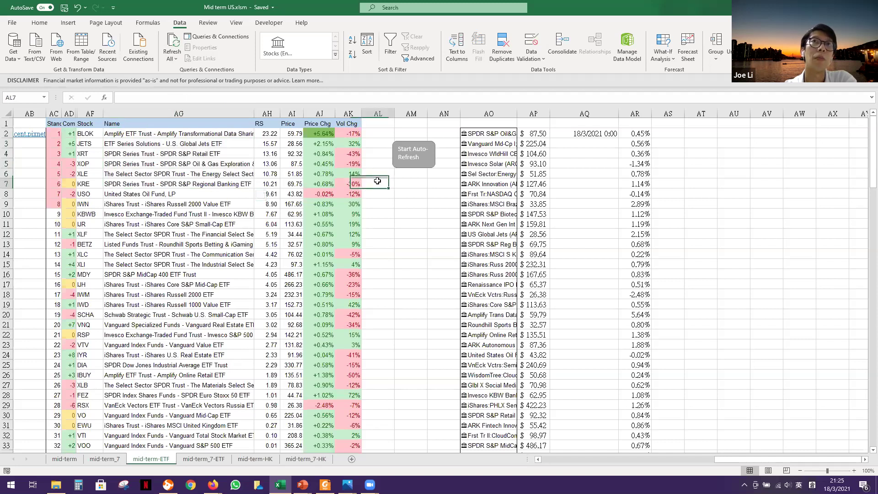
left_click(239, 175)
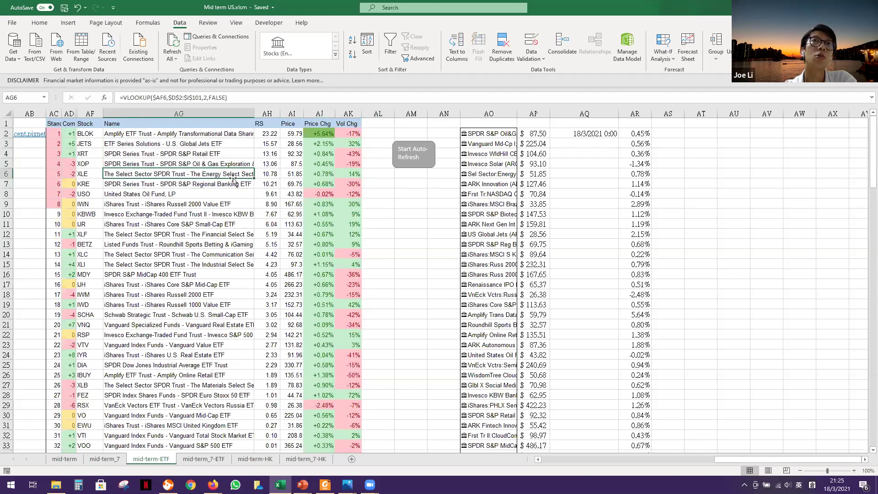
Step: Look through the lower-ranked ETFs in the mid-term ranking and return to the start of the list
scroll(344, 265, "down", 15)
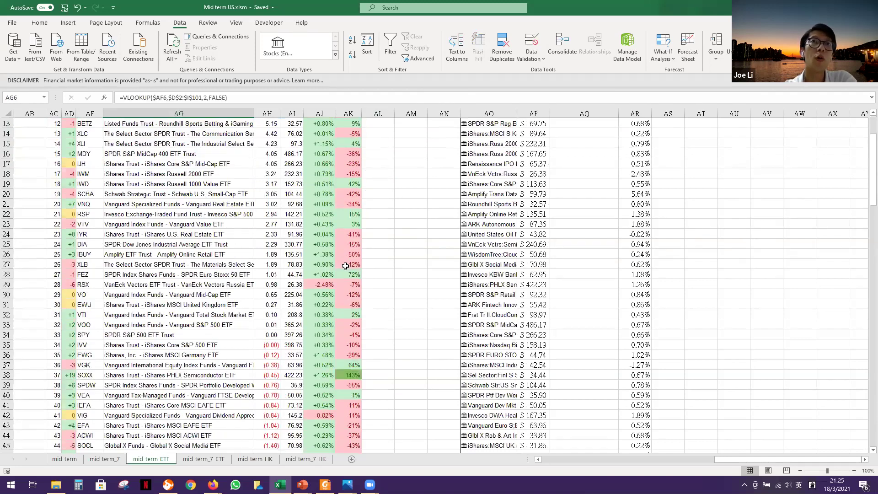
scroll(344, 265, "down", 14)
scroll(330, 259, "up", 17)
scroll(331, 258, "up", 12)
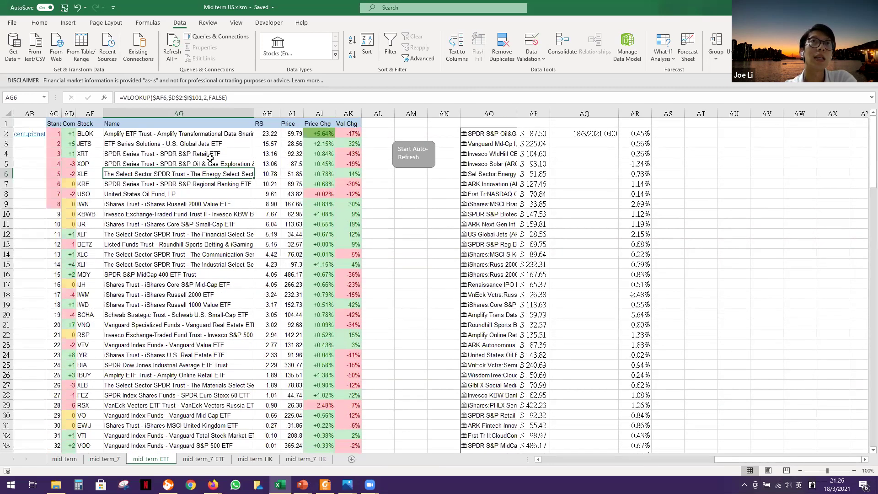
Step: Highlight the six strongest ETF names, AG2:AG7, again for comparison and clear the highlight
left_click(208, 133)
left_click_drag(208, 144, 209, 184)
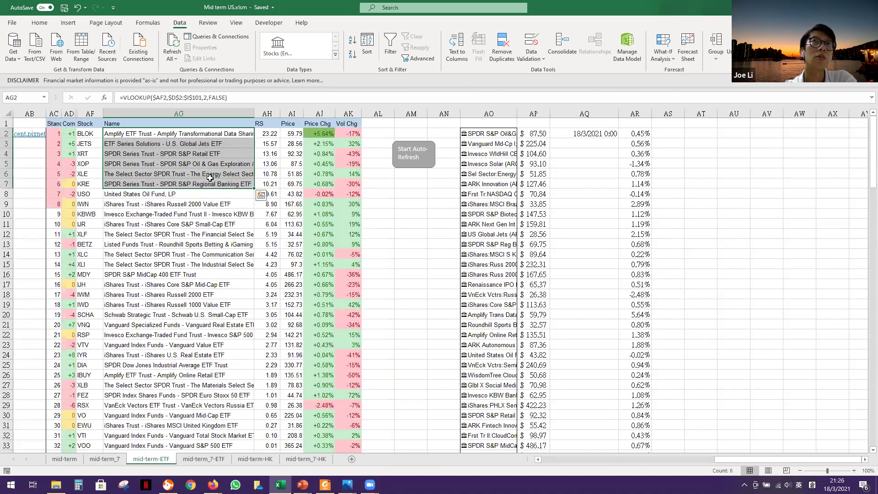
scroll(120, 412, "down", 3)
scroll(120, 412, "up", 3)
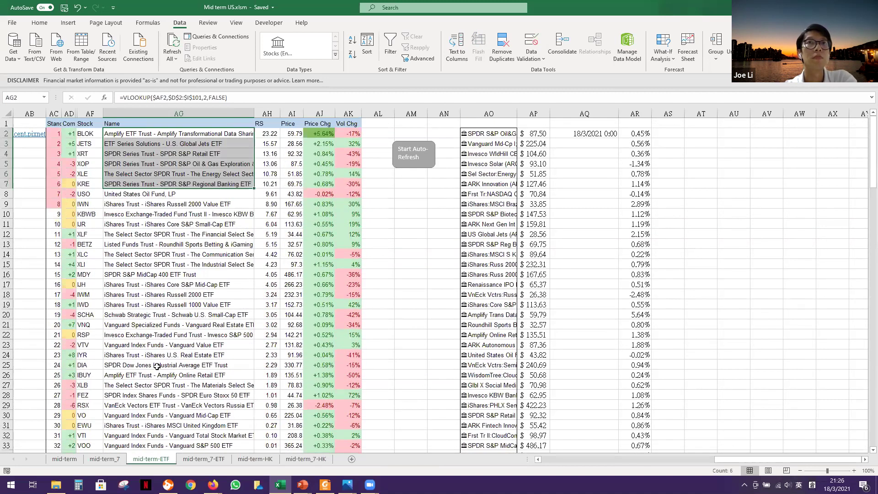
left_click(383, 183)
left_click_drag(211, 183, 221, 133)
left_click(403, 223)
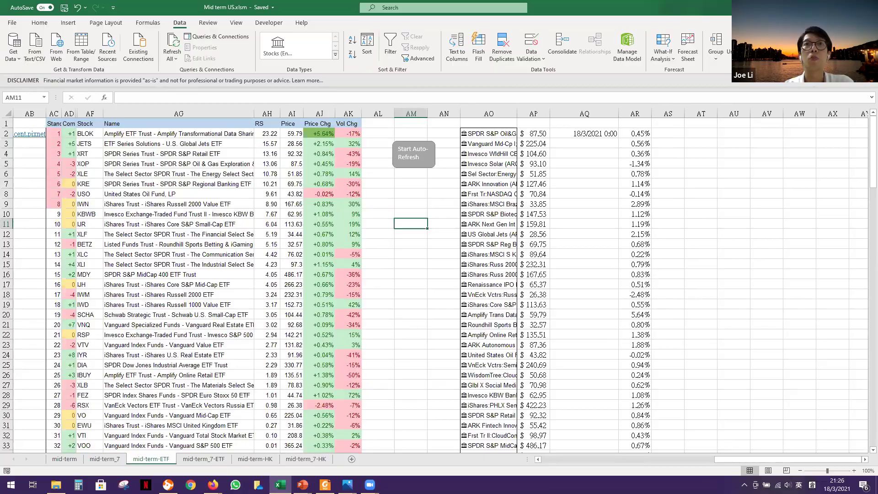
Step: Switch to the PowerPoint slide show and advance to the candlestick combinations slide 陰陽燭的組合
key("alt+Tab")
key("Right")
key("Right")
key("Right")
key("Right")
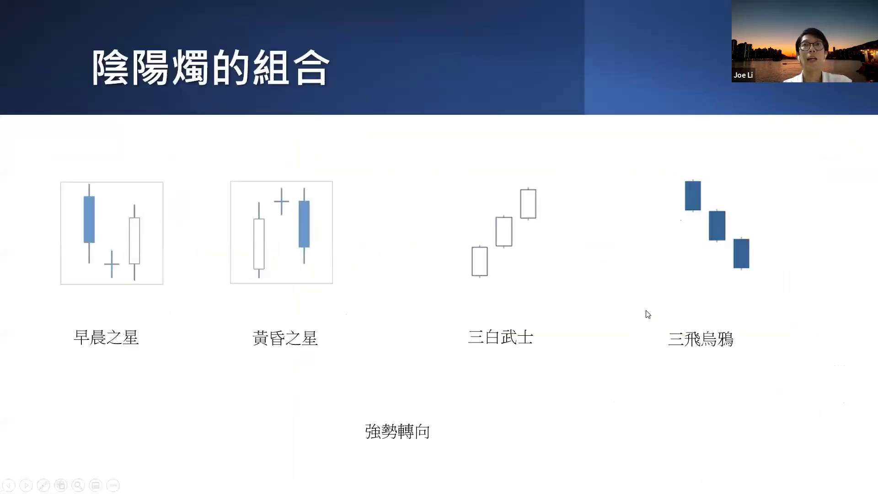